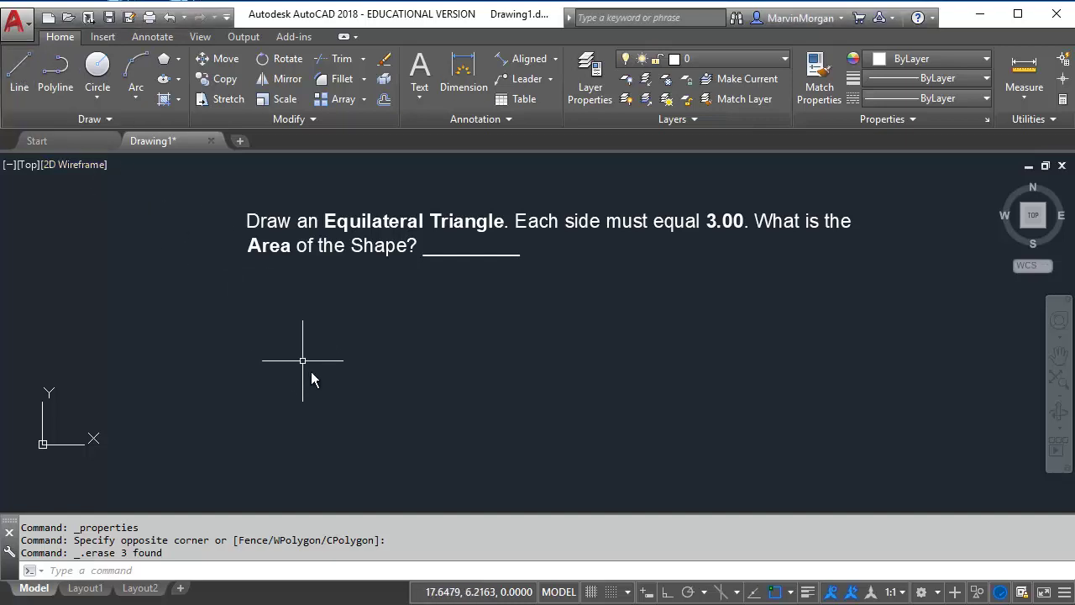
- Draw a horizontal line below the problem text using the relative endpoint @3,0 for the triangle's base
{"action": "left_click", "coordinate": [20, 77]}
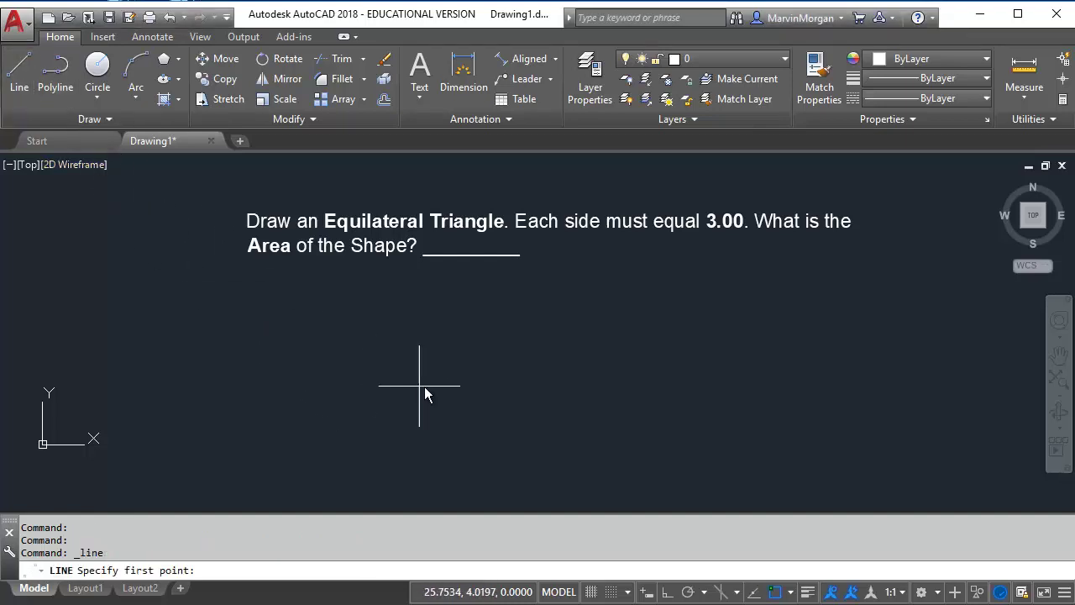
{"action": "left_click", "coordinate": [491, 373]}
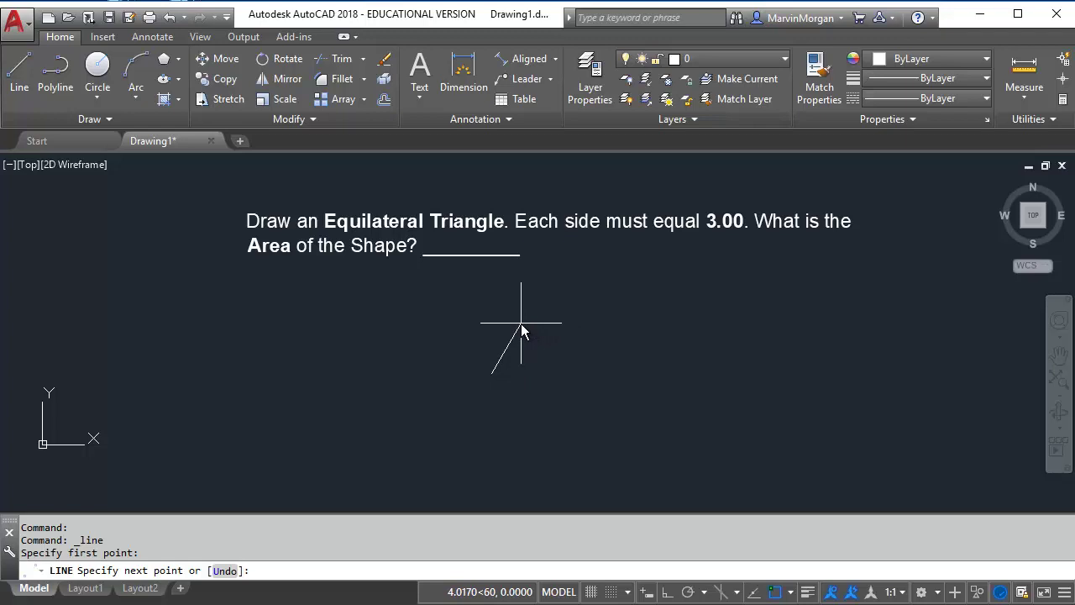
{"action": "key", "text": "F8"}
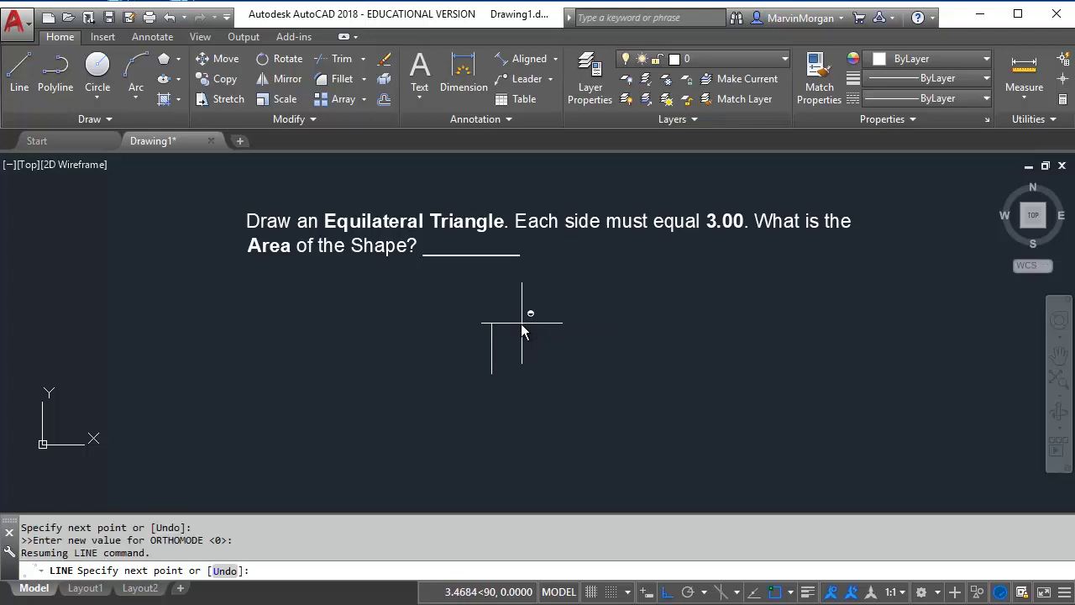
{"action": "type", "text": "@3,0"}
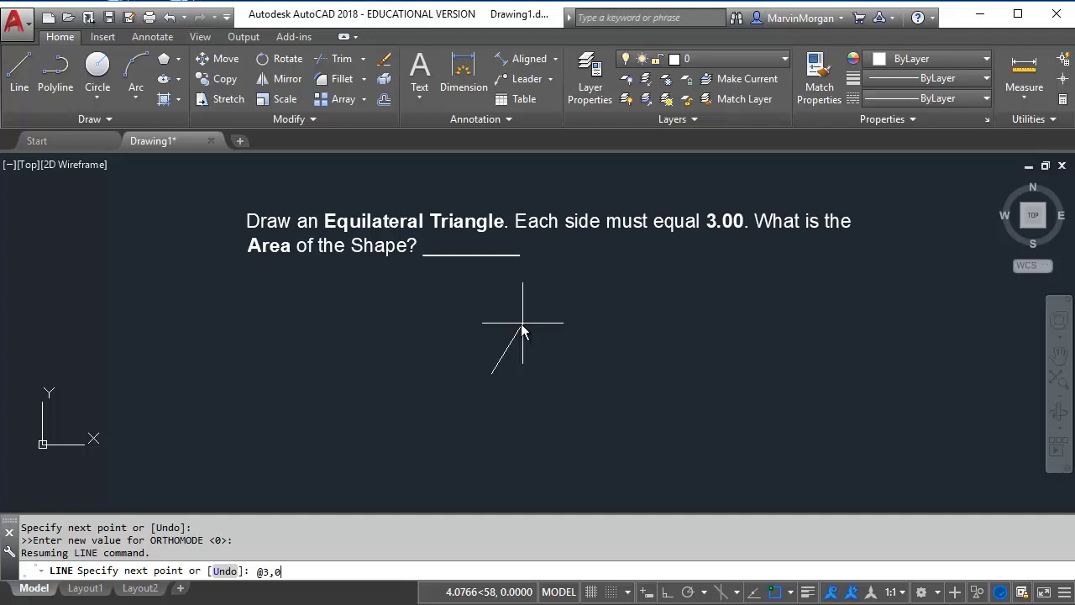
{"action": "key", "text": "Return"}
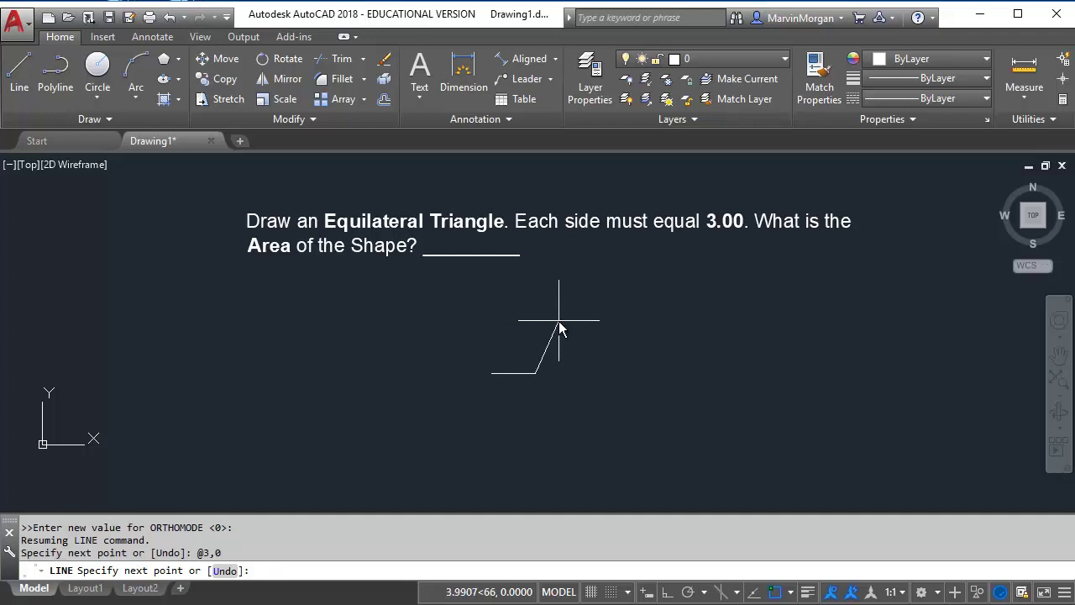
{"action": "key", "text": "Return"}
- Draw a circle of radius 3 centred on the left endpoint of the base line
{"action": "scroll", "coordinate": [521, 361], "scroll_direction": "up", "scroll_amount": 4}
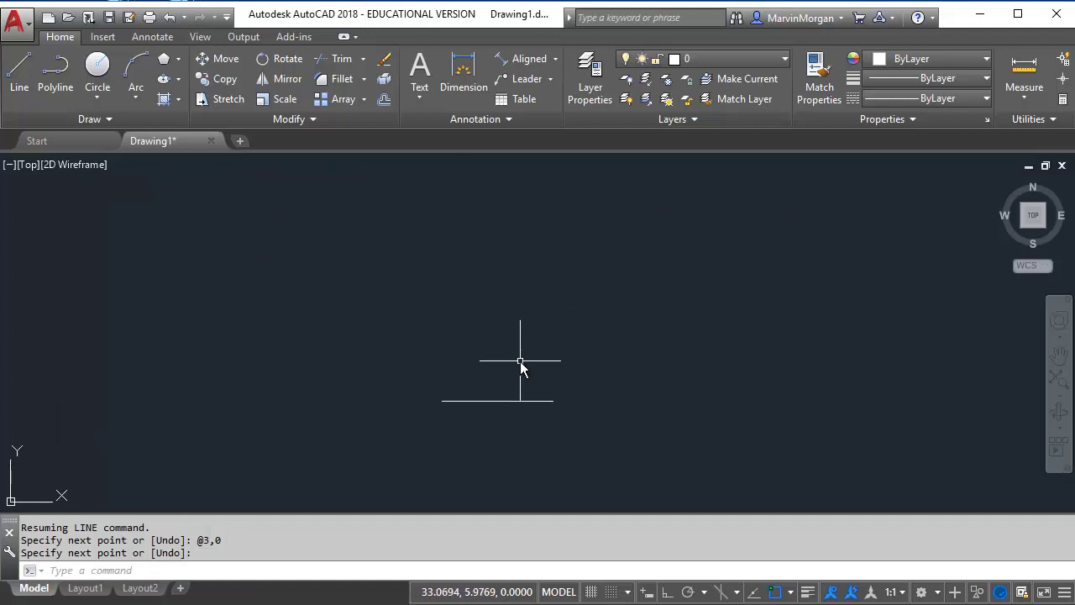
{"action": "scroll", "coordinate": [503, 379], "scroll_direction": "up", "scroll_amount": 2}
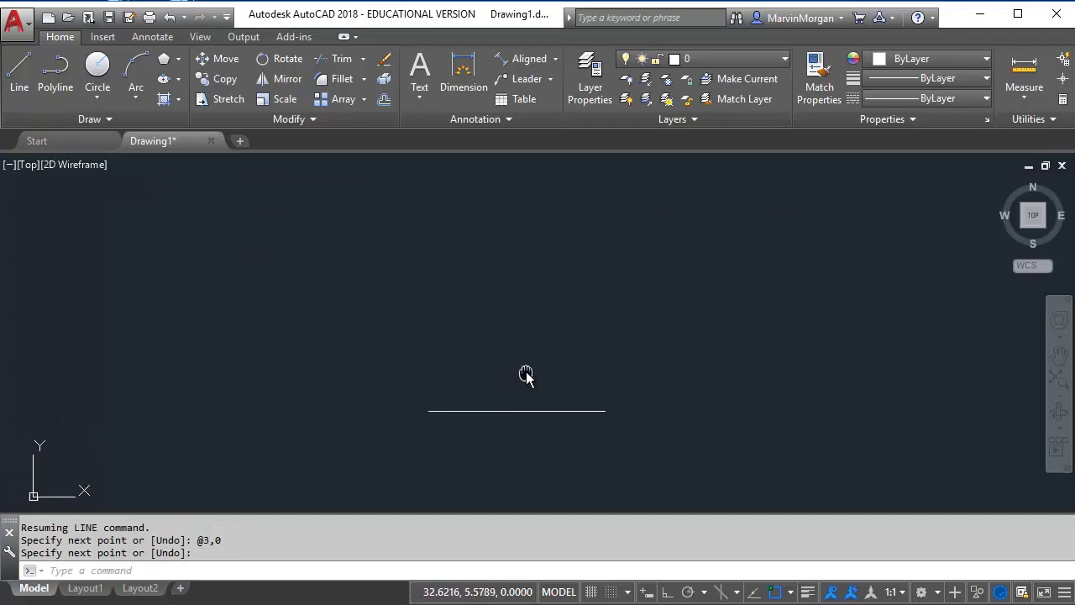
{"action": "left_click", "coordinate": [97, 98]}
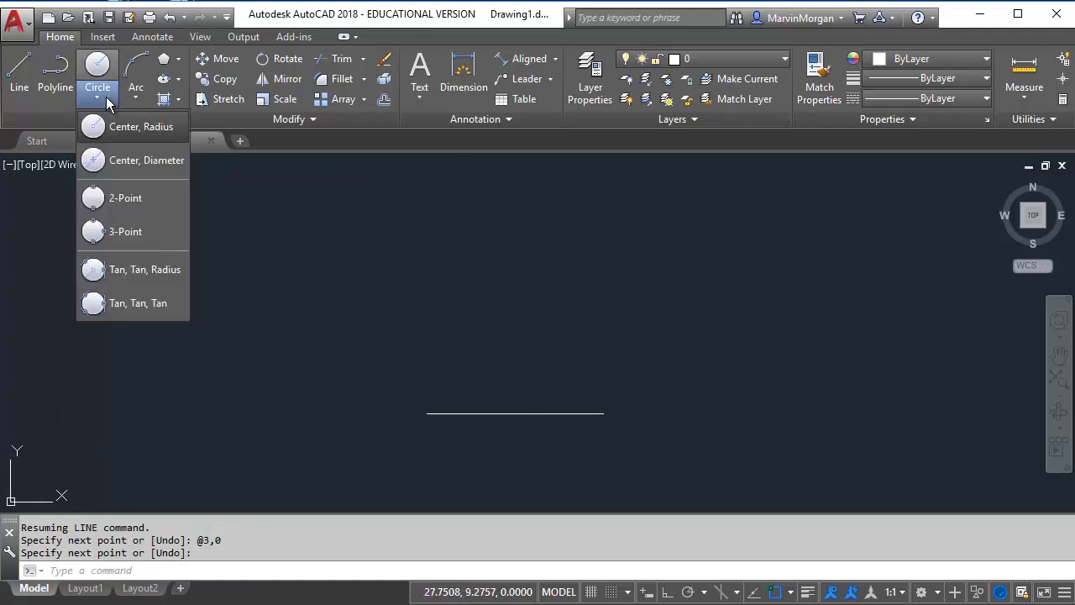
{"action": "left_click", "coordinate": [139, 129]}
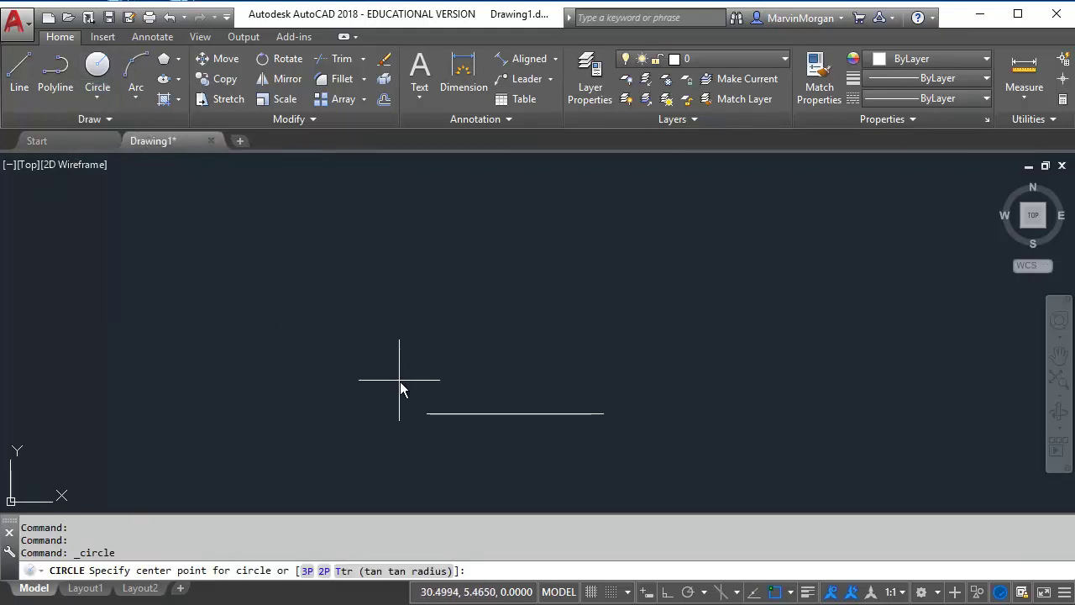
{"action": "left_click", "coordinate": [427, 416]}
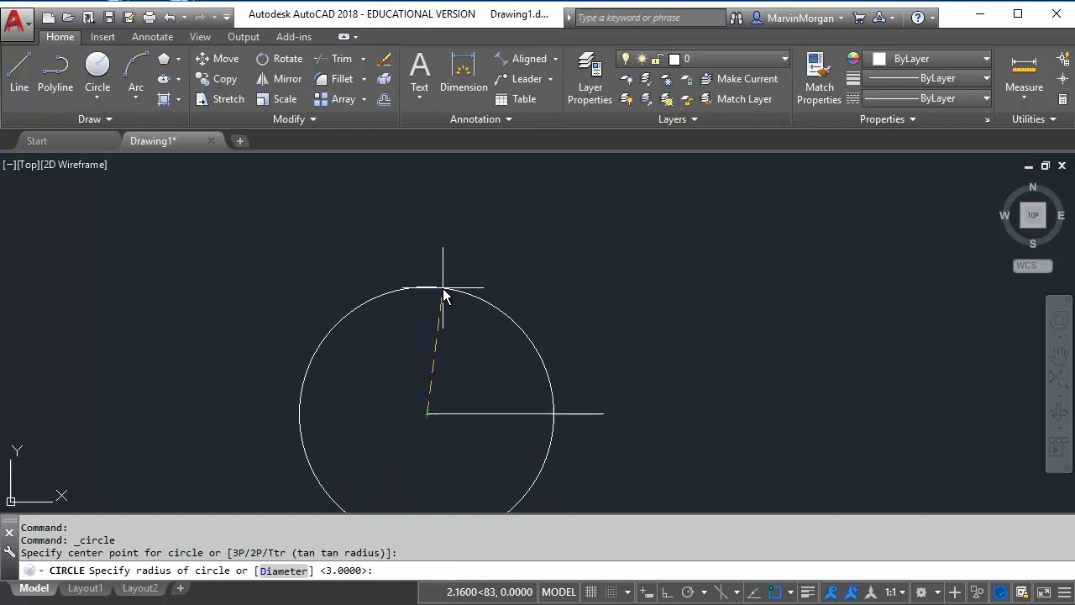
{"action": "type", "text": "3"}
{"action": "key", "text": "Return"}
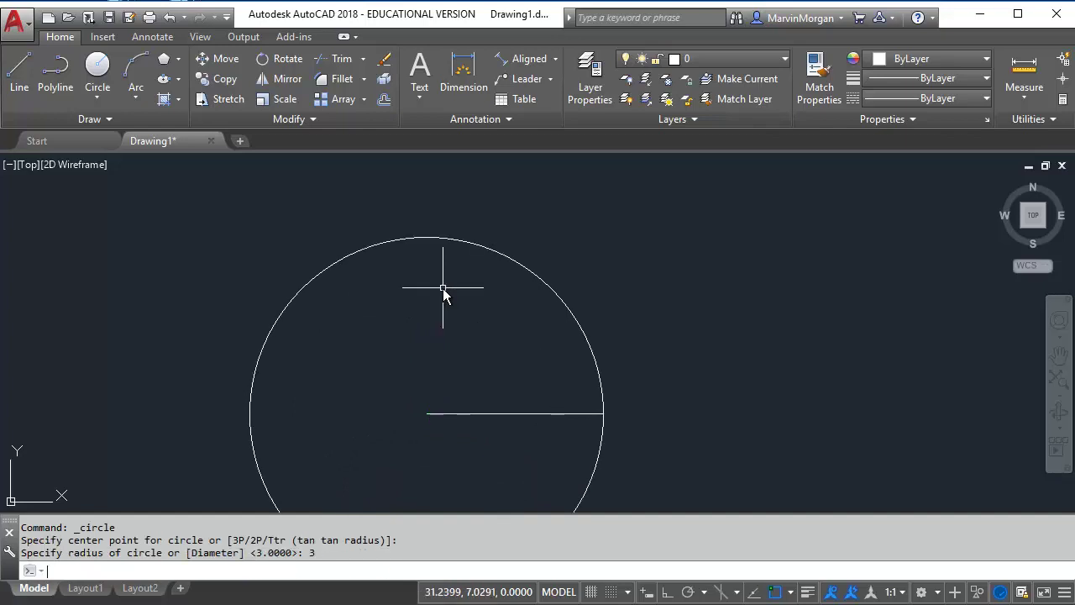
- Draw a second circle of radius 3 centred on the right endpoint of the base line
{"action": "left_click", "coordinate": [98, 98]}
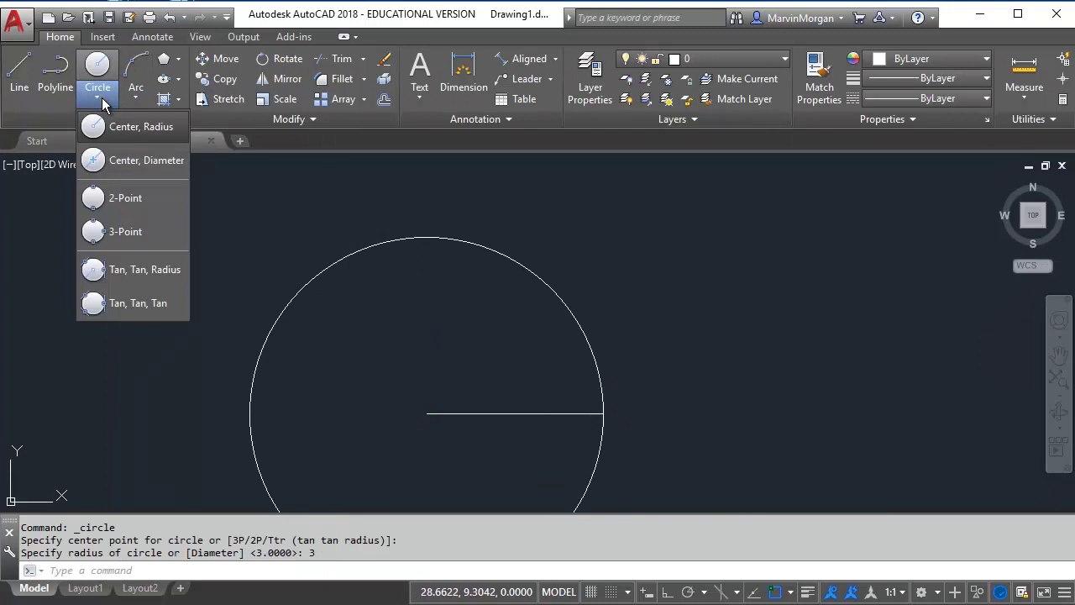
{"action": "left_click", "coordinate": [128, 134]}
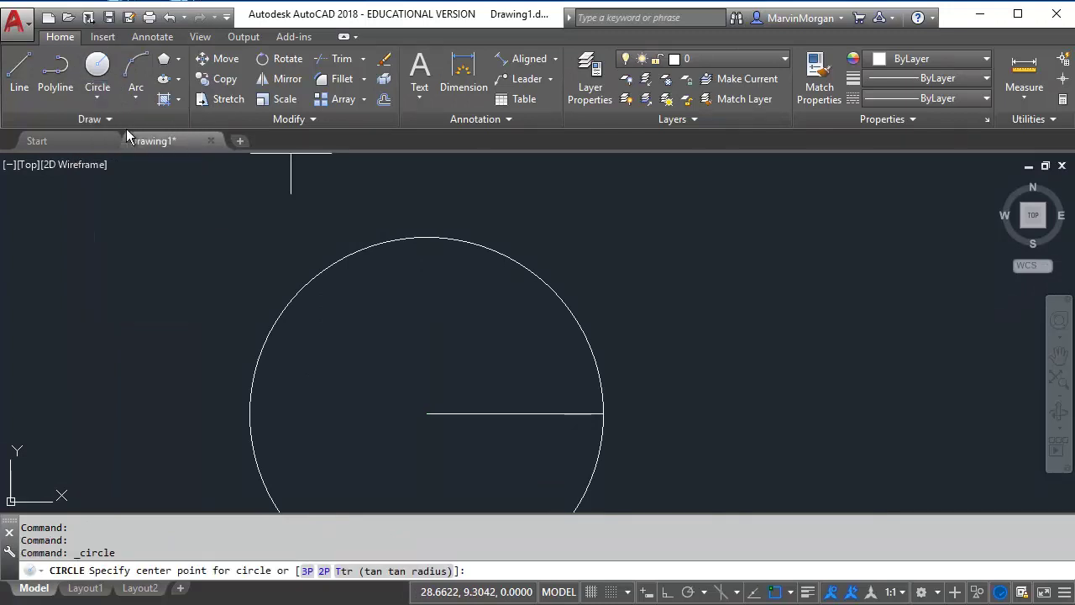
{"action": "left_click", "coordinate": [603, 414]}
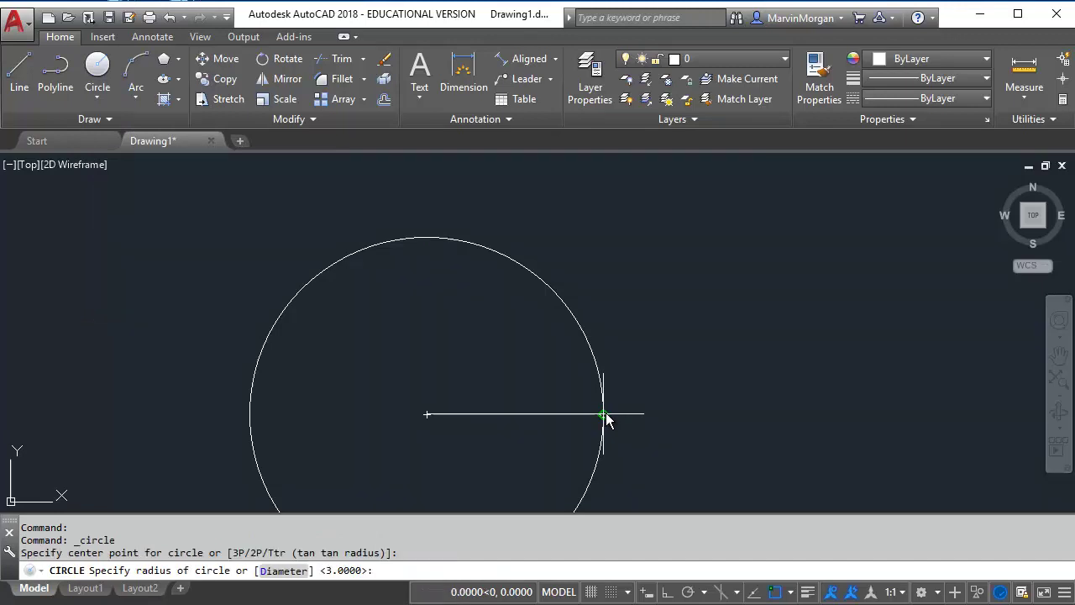
{"action": "middle_click_drag", "start_coordinate": [629, 324], "coordinate": [570, 310]}
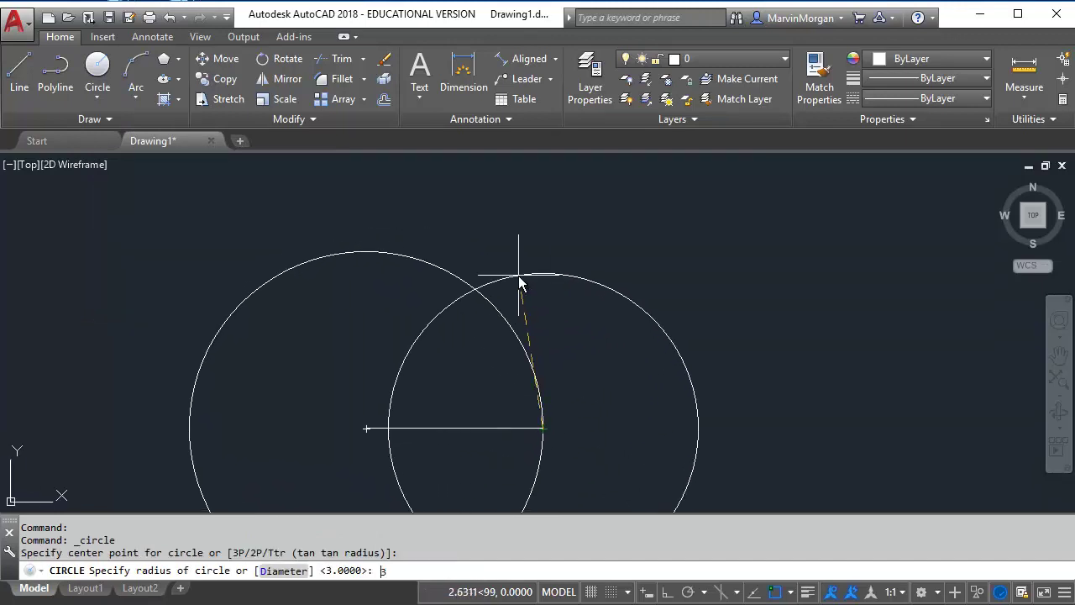
{"action": "type", "text": "3"}
{"action": "key", "text": "Return"}
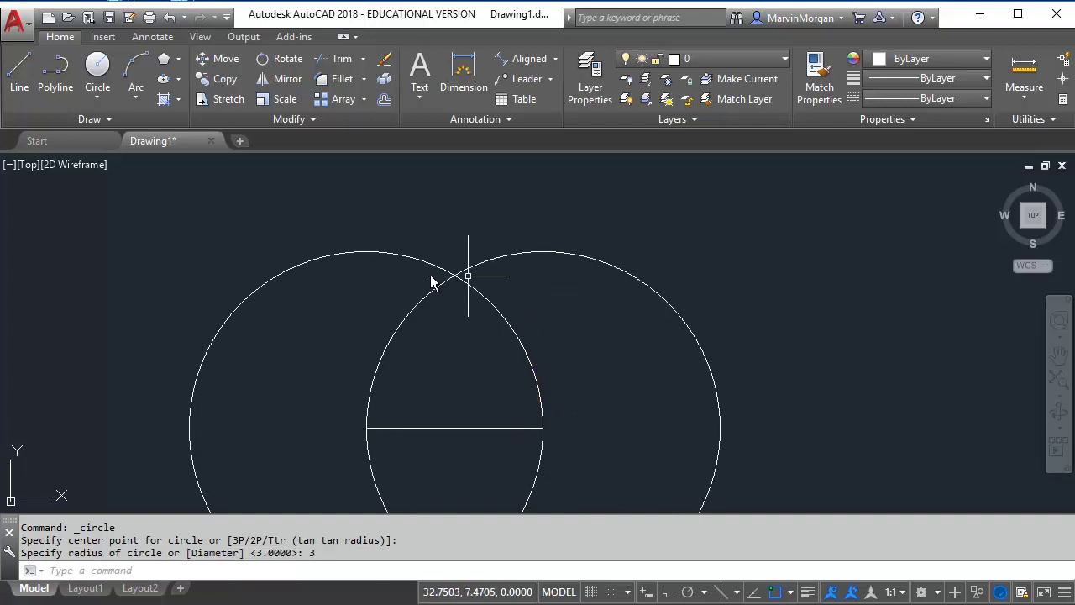
- Draw the two slanted triangle sides from the base line's left endpoint through the circles' upper intersection to its right endpoint
{"action": "mouse_move", "coordinate": [439, 281]}
{"action": "middle_mouse_down"}
{"action": "mouse_move", "coordinate": [474, 255]}
{"action": "mouse_move", "coordinate": [504, 196]}
{"action": "mouse_move", "coordinate": [462, 197]}
{"action": "middle_mouse_up"}
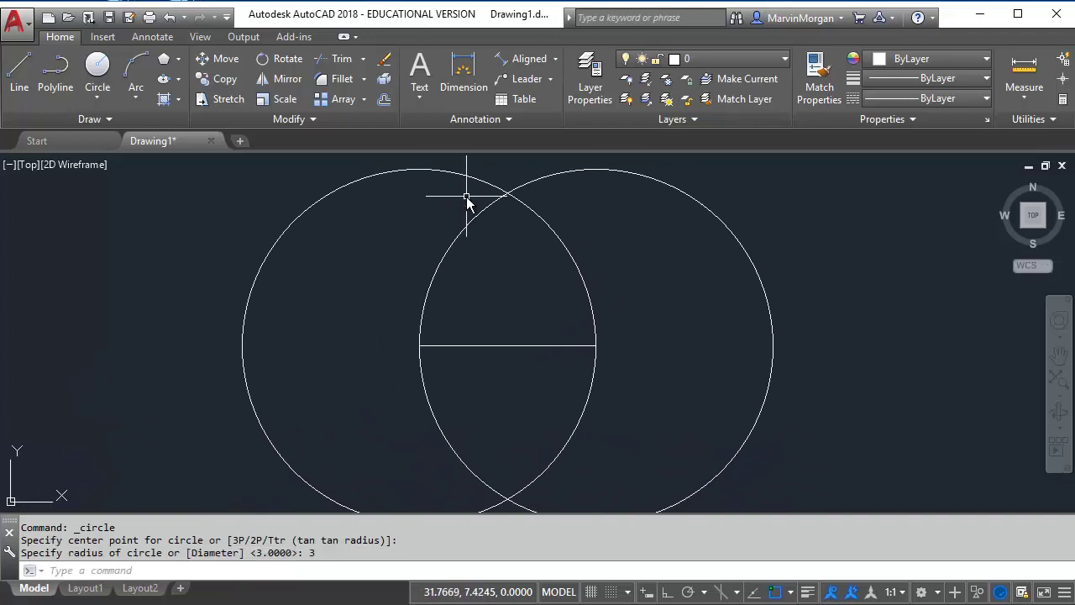
{"action": "left_click", "coordinate": [14, 81]}
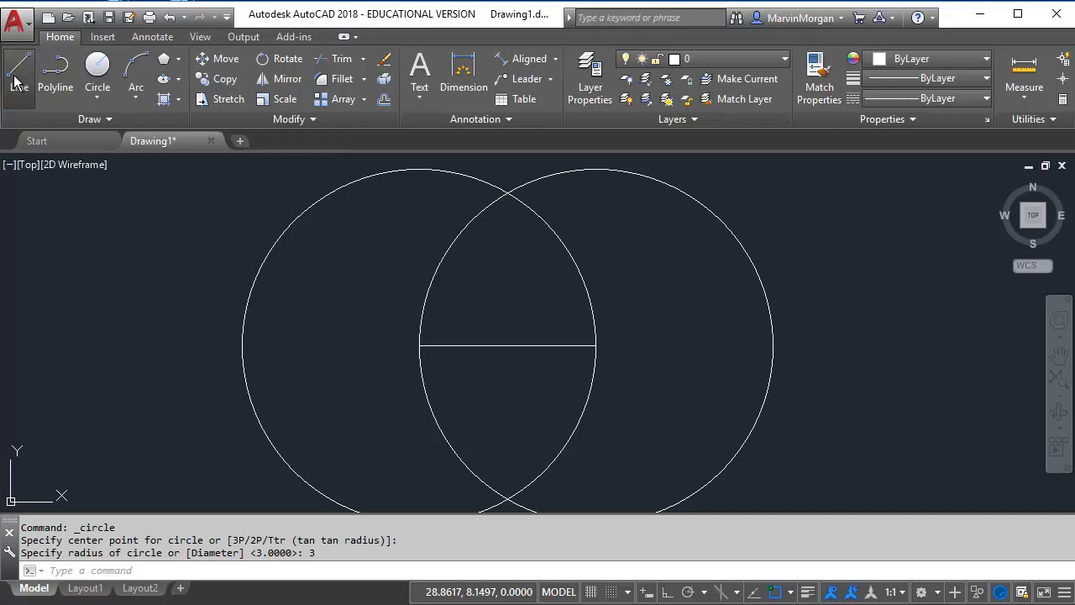
{"action": "left_click", "coordinate": [419, 345]}
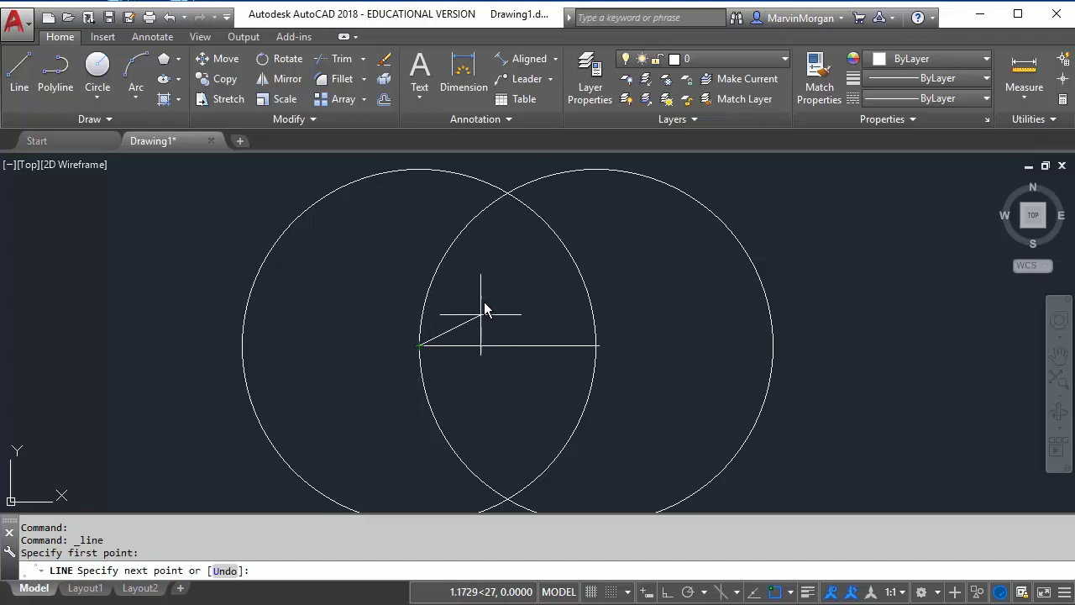
{"action": "left_click", "coordinate": [507, 193]}
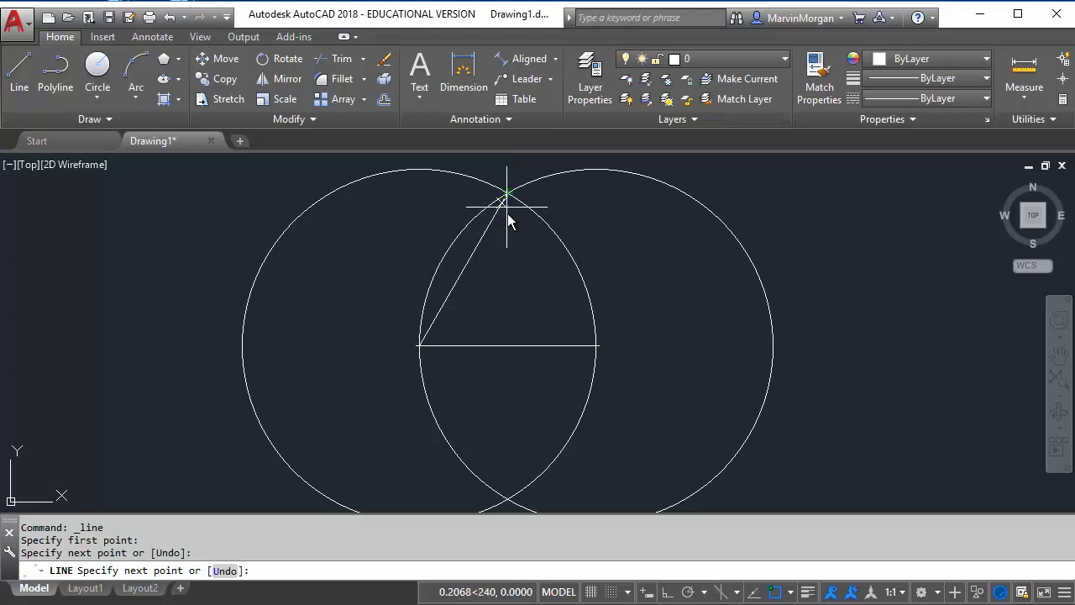
{"action": "left_click", "coordinate": [594, 345]}
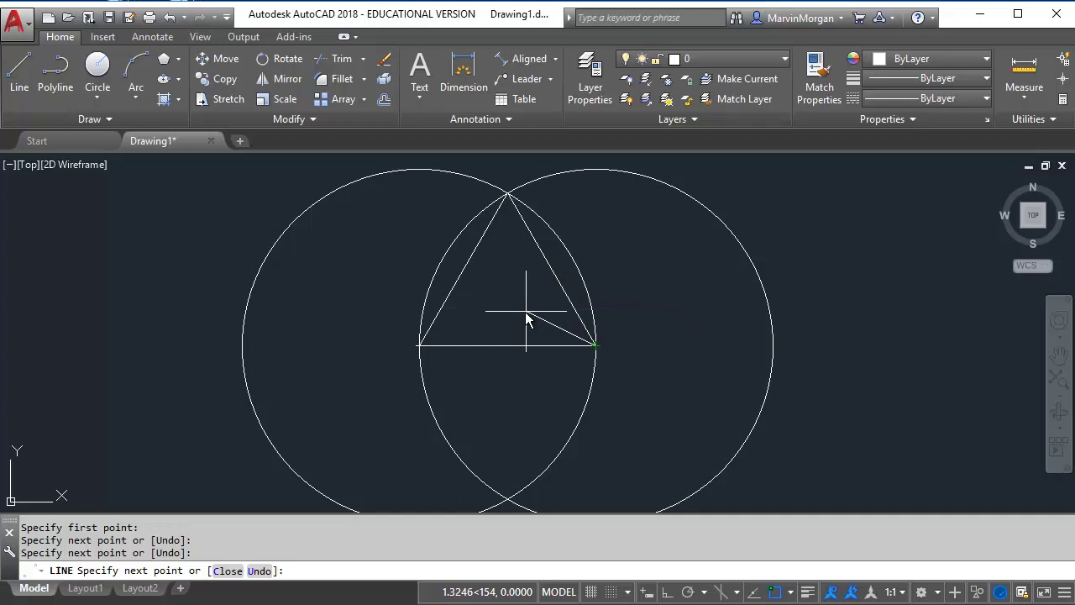
{"action": "key", "text": "Return"}
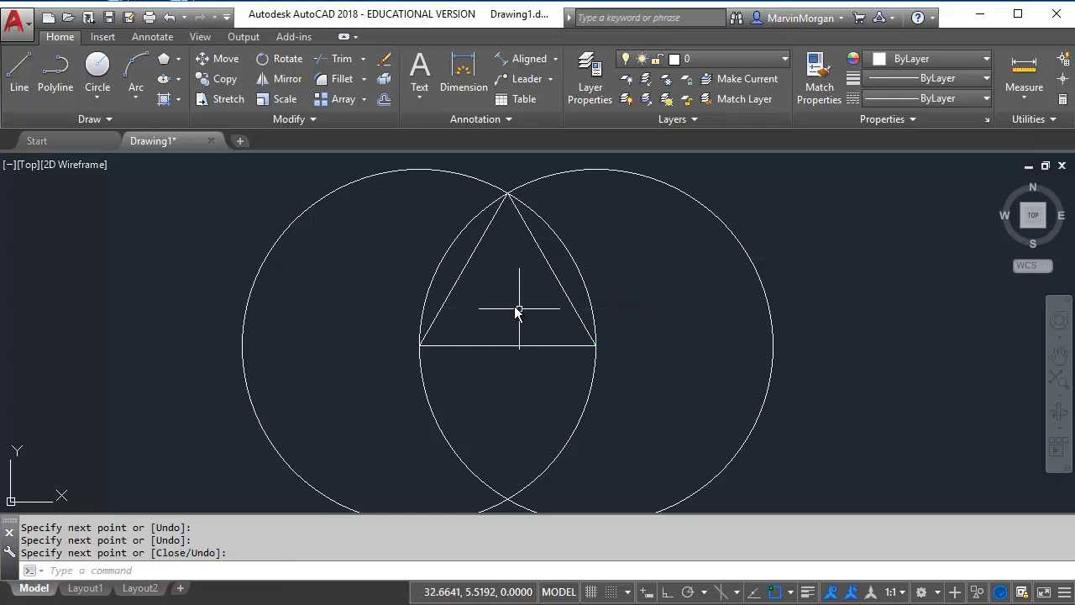
- Erase both construction circles, keeping only the three triangle lines
{"action": "scroll", "coordinate": [518, 307], "scroll_direction": "down", "scroll_amount": 2}
{"action": "mouse_move", "coordinate": [515, 312]}
{"action": "middle_mouse_down"}
{"action": "mouse_move", "coordinate": [479, 324]}
{"action": "mouse_move", "coordinate": [518, 333]}
{"action": "middle_mouse_up"}
{"action": "scroll", "coordinate": [479, 324], "scroll_direction": "up", "scroll_amount": 2}
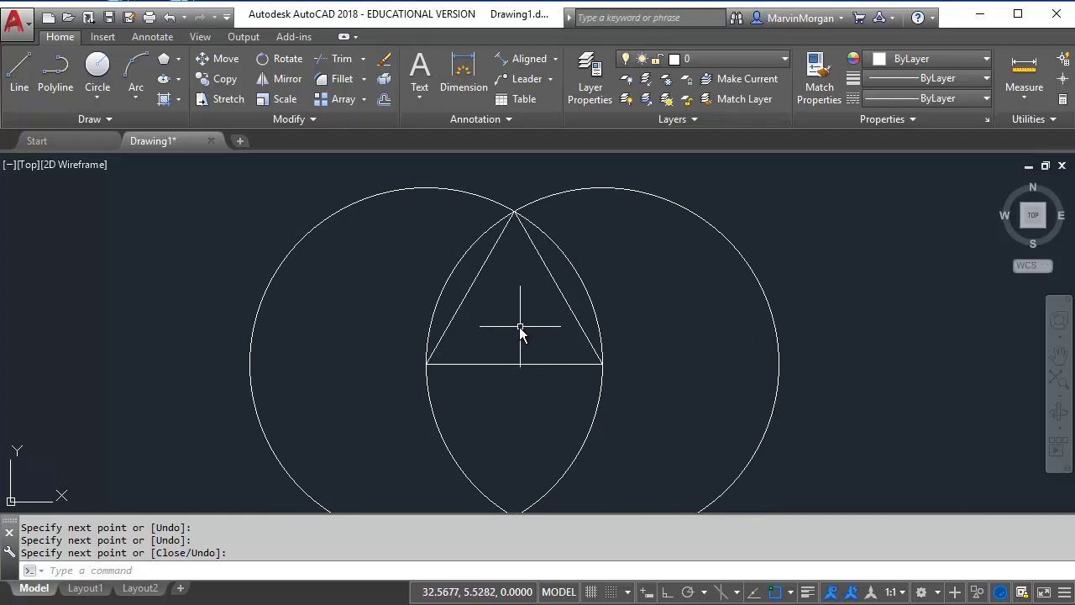
{"action": "left_click", "coordinate": [577, 273]}
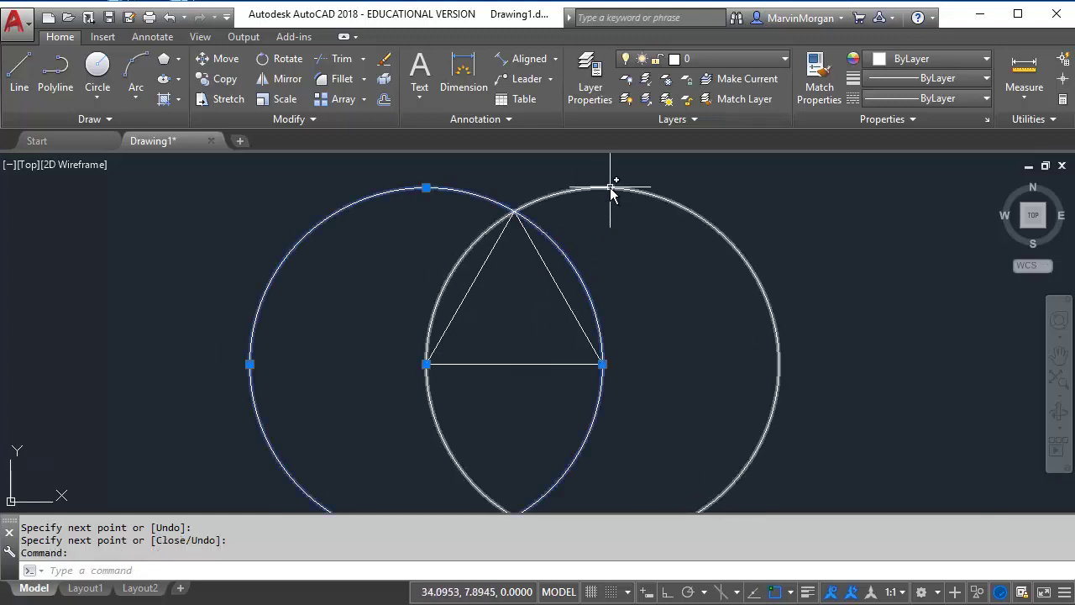
{"action": "left_click", "coordinate": [610, 188]}
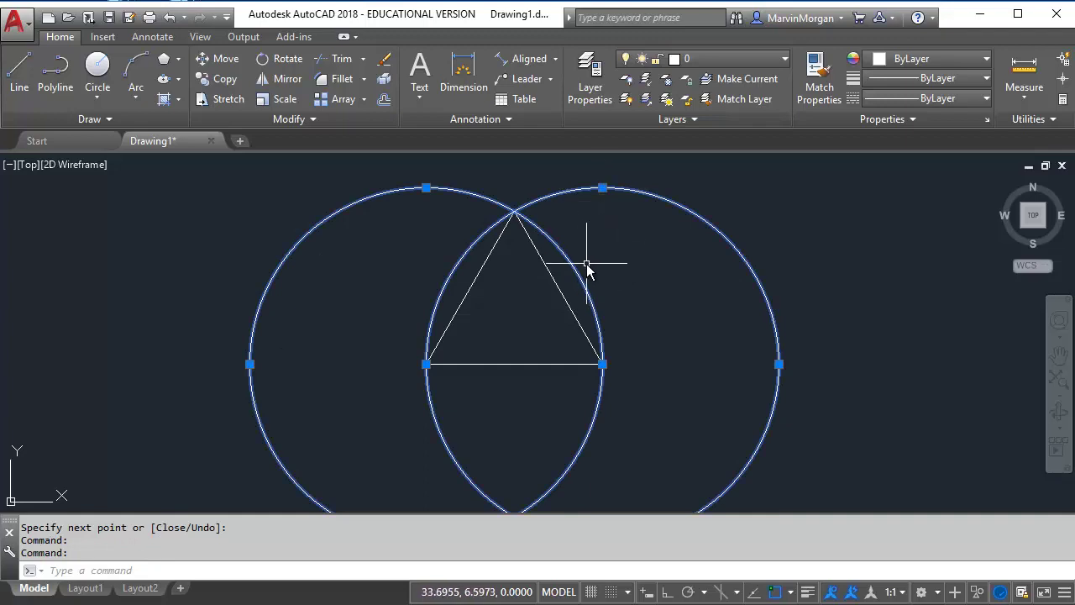
{"action": "key", "text": "Delete"}
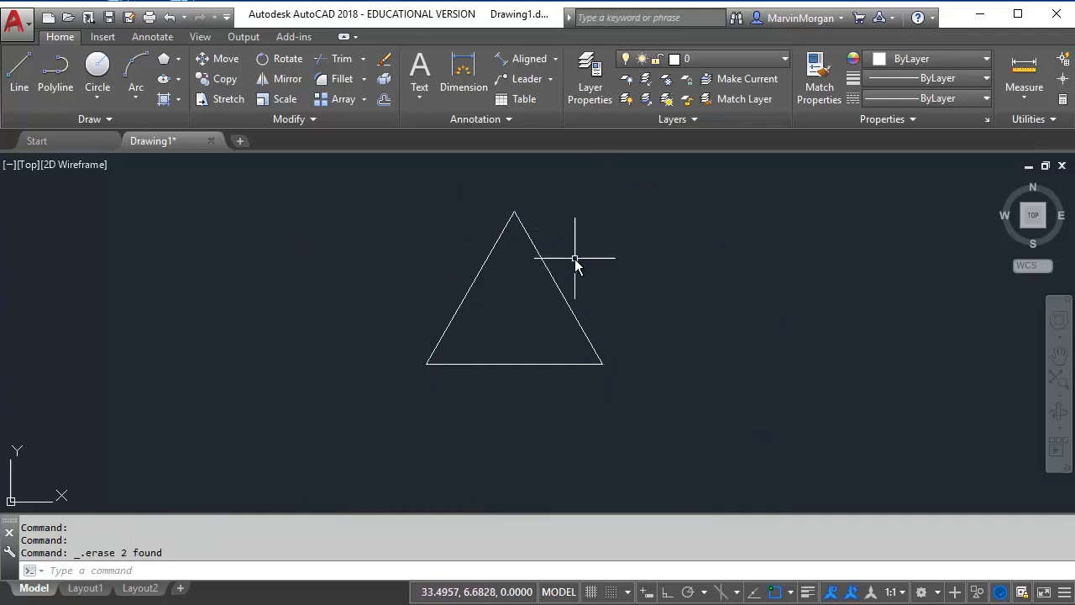
- Join the three triangle lines into a single polyline
{"action": "mouse_move", "coordinate": [468, 293]}
{"action": "middle_mouse_down"}
{"action": "mouse_move", "coordinate": [439, 298]}
{"action": "mouse_move", "coordinate": [438, 308]}
{"action": "middle_mouse_up"}
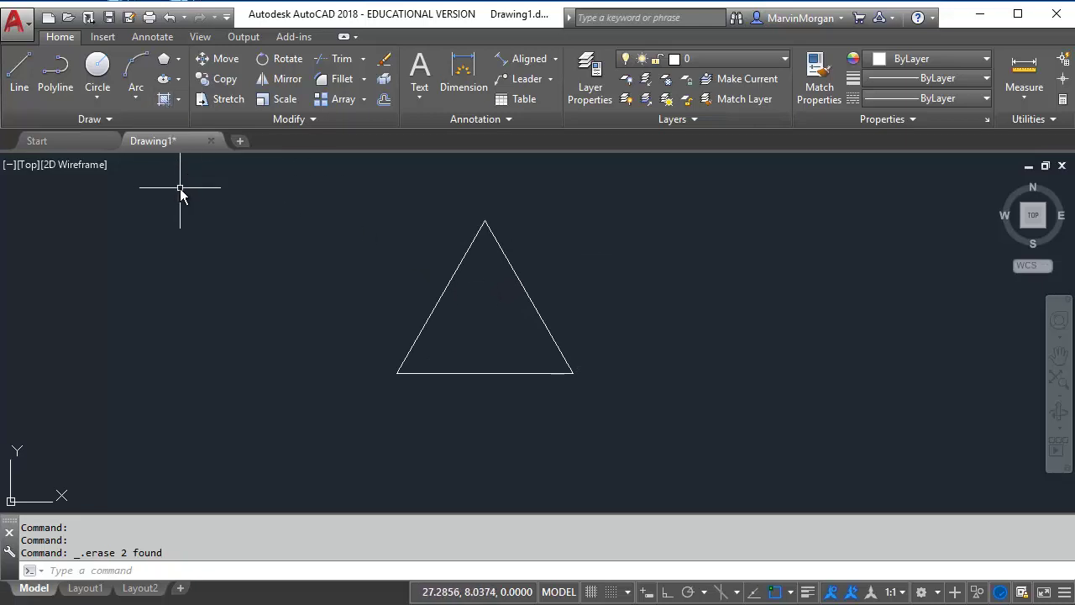
{"action": "left_click", "coordinate": [289, 120]}
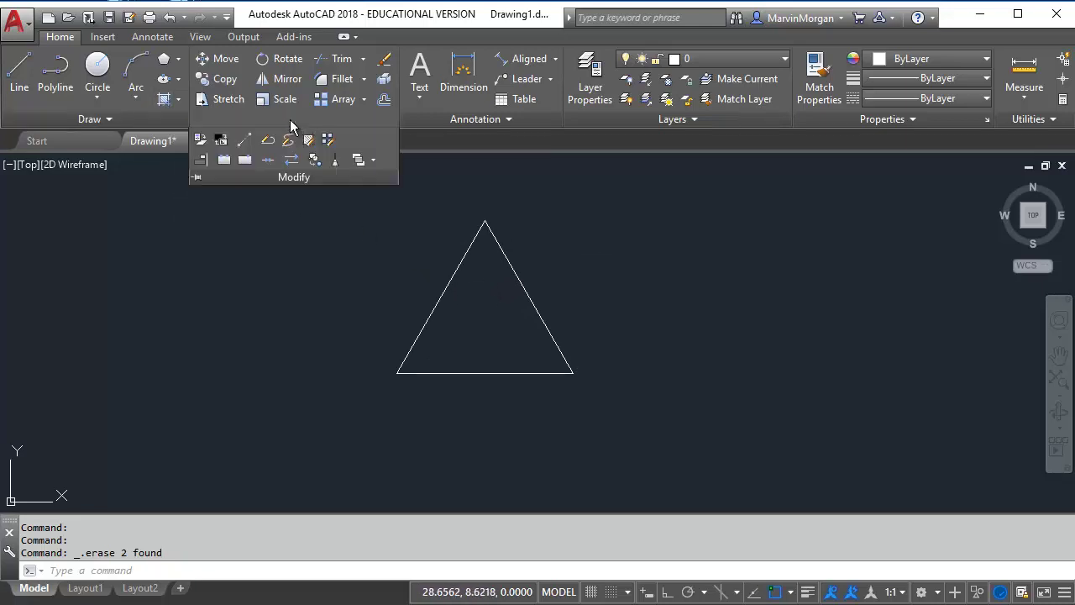
{"action": "left_click", "coordinate": [268, 161]}
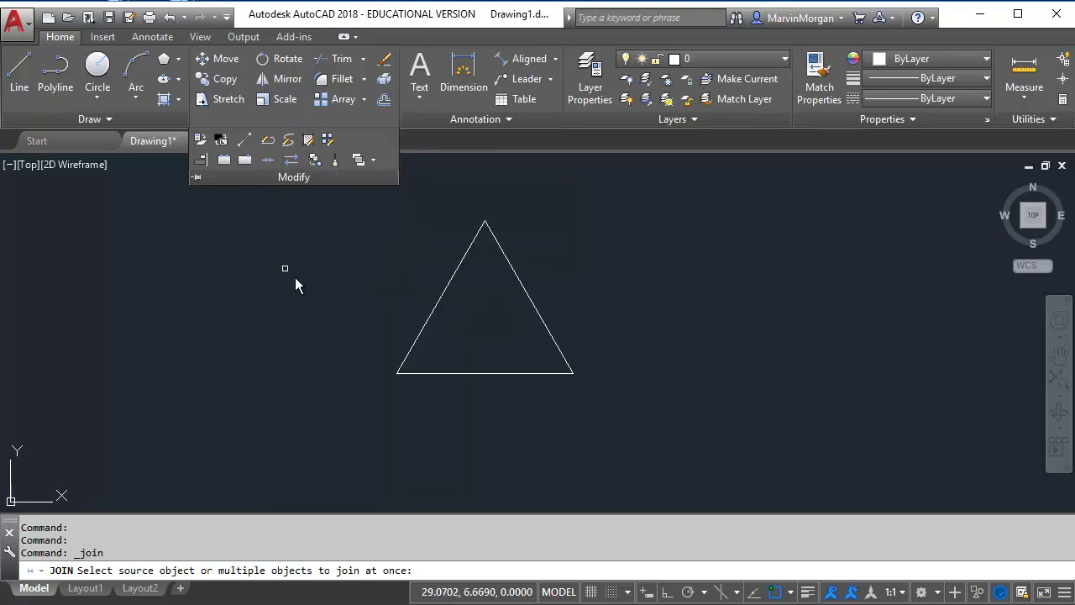
{"action": "left_click", "coordinate": [460, 270]}
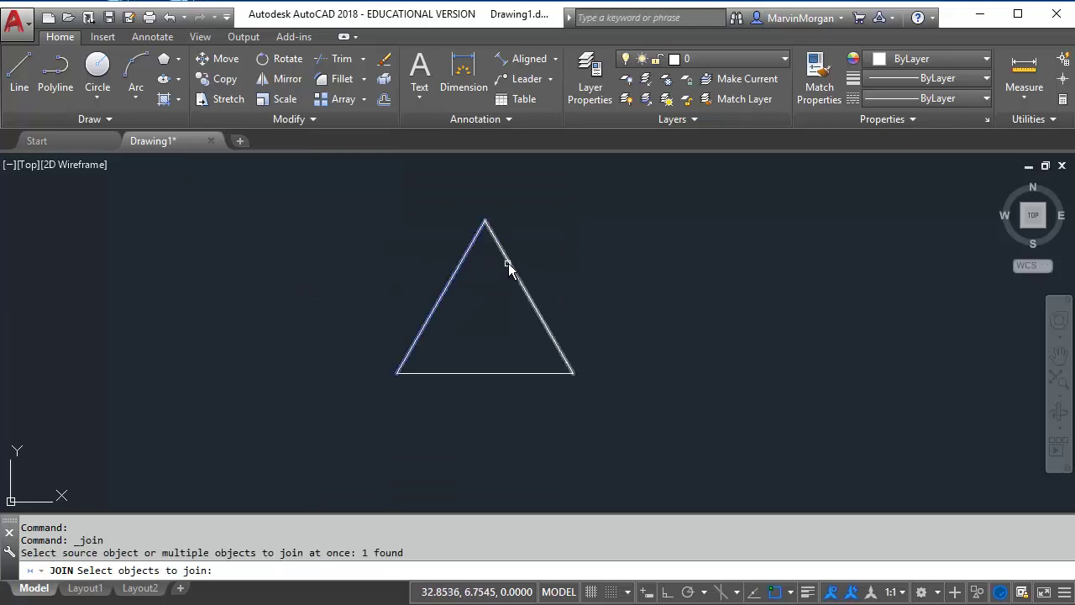
{"action": "left_click", "coordinate": [511, 269]}
{"action": "left_click", "coordinate": [509, 372]}
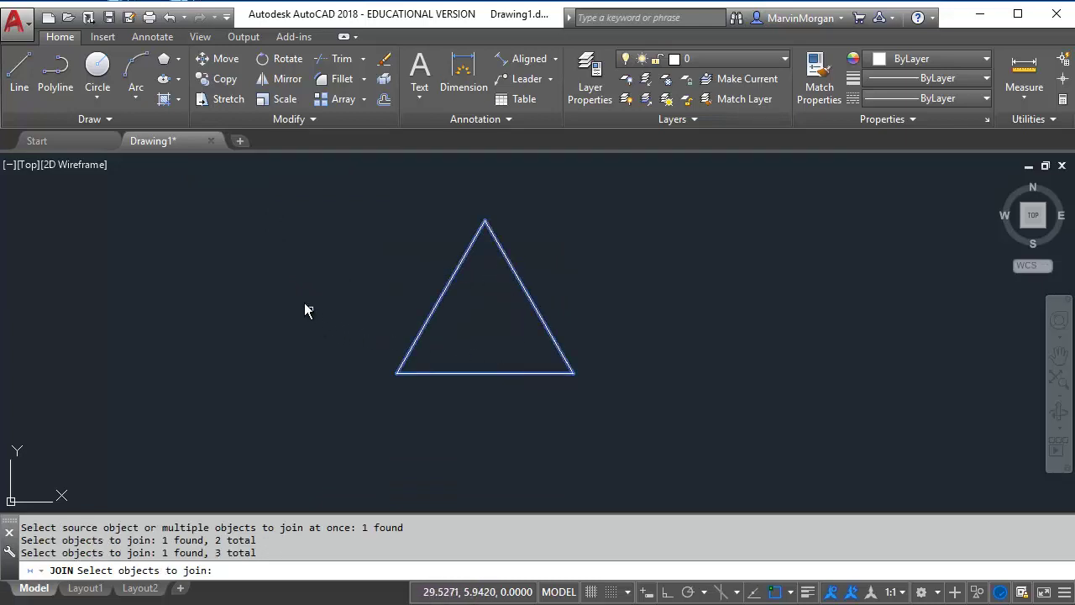
{"action": "key", "text": "Return"}
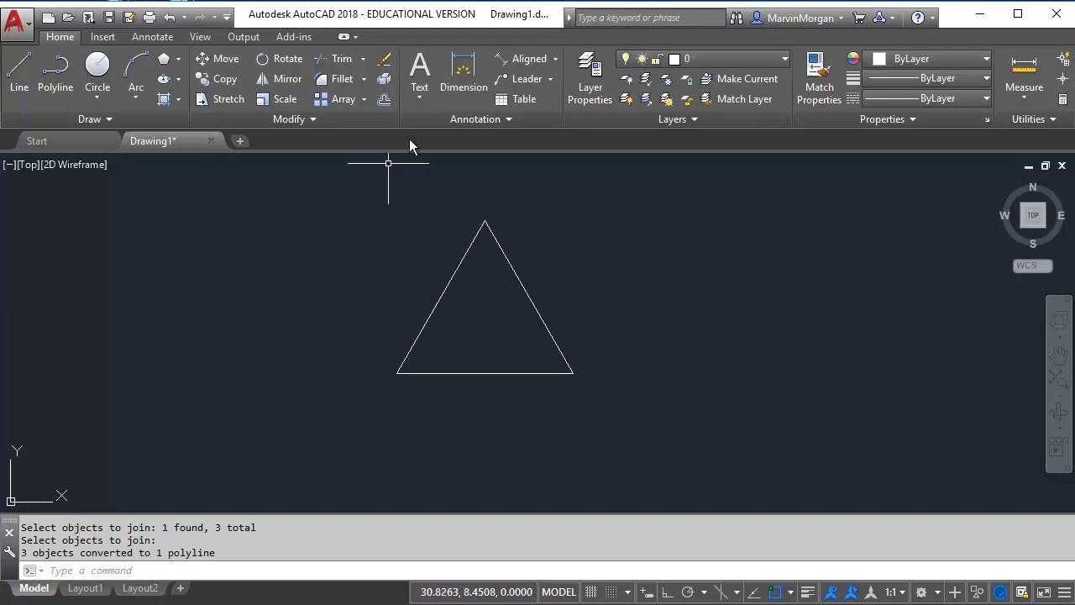
- Add an aligned dimension to the triangle's left slanted side, from the apex to the lower-left vertex, placed outside the triangle
{"action": "left_click", "coordinate": [555, 60]}
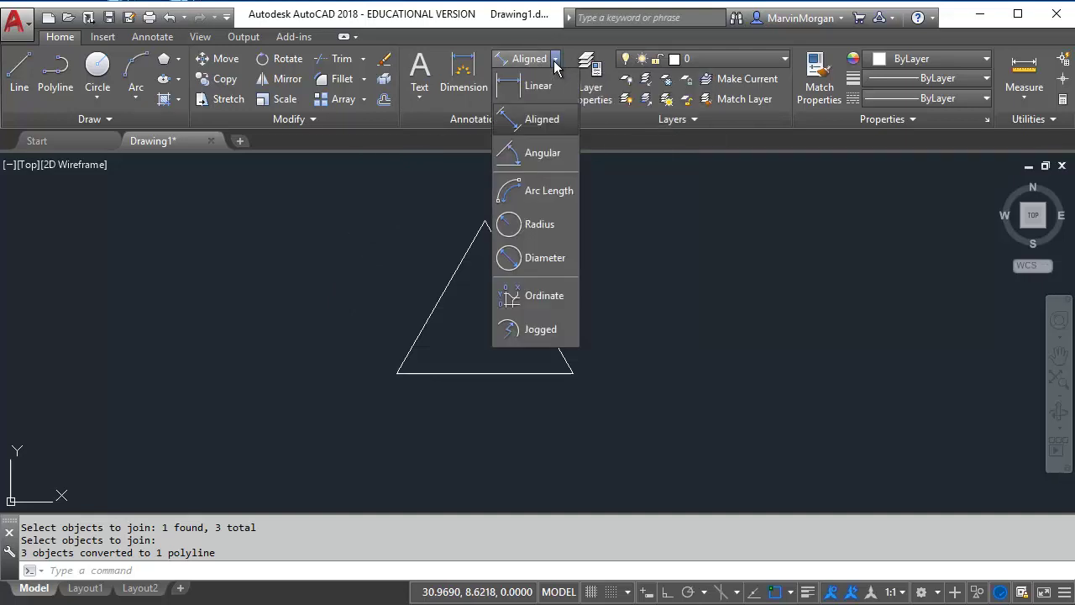
{"action": "left_click", "coordinate": [533, 120]}
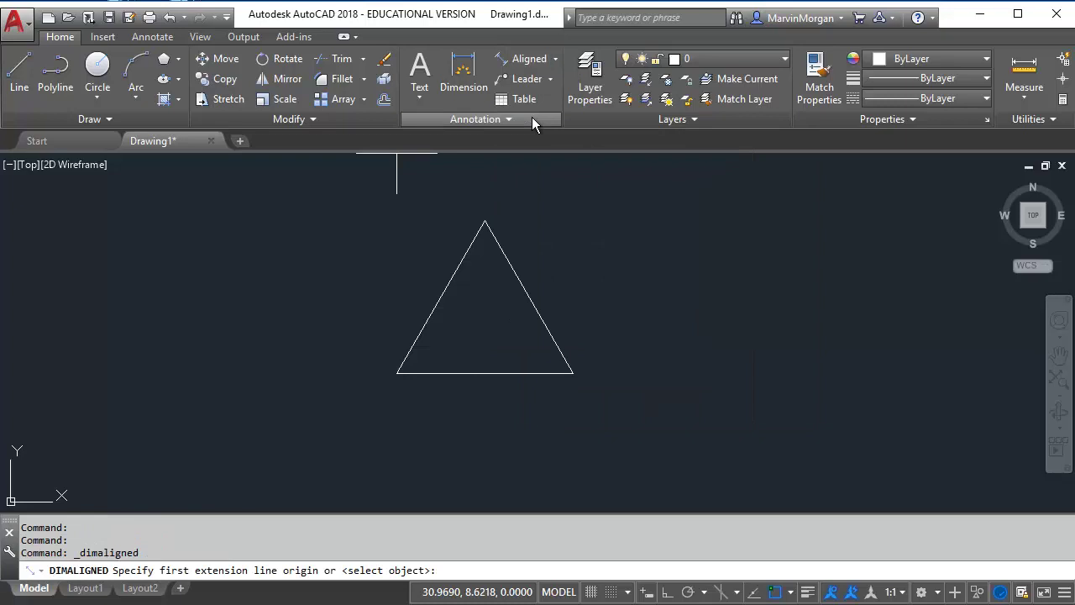
{"action": "left_click", "coordinate": [485, 221]}
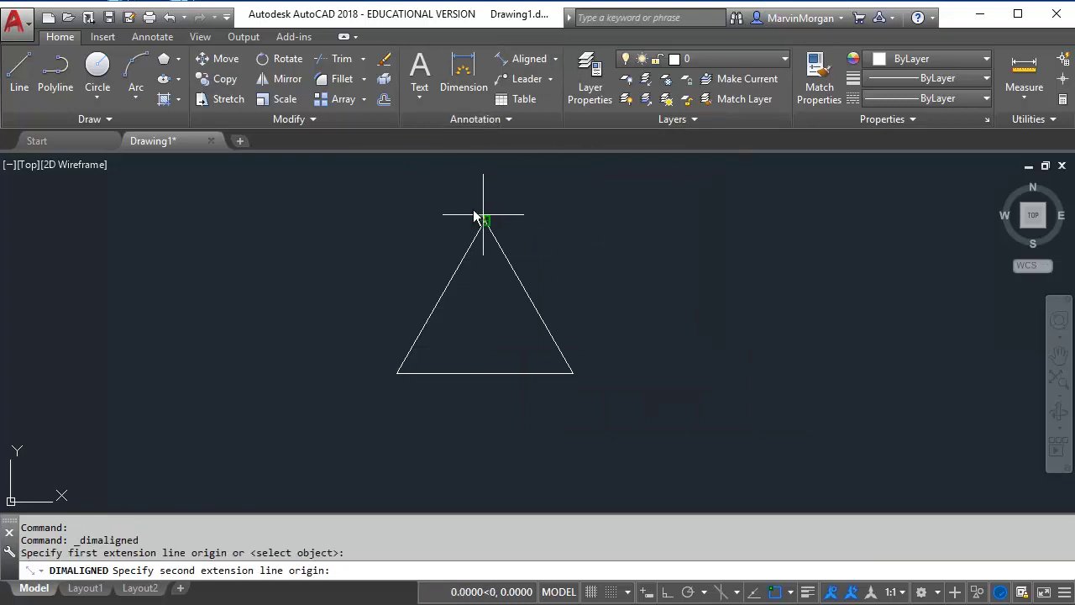
{"action": "left_click", "coordinate": [396, 373]}
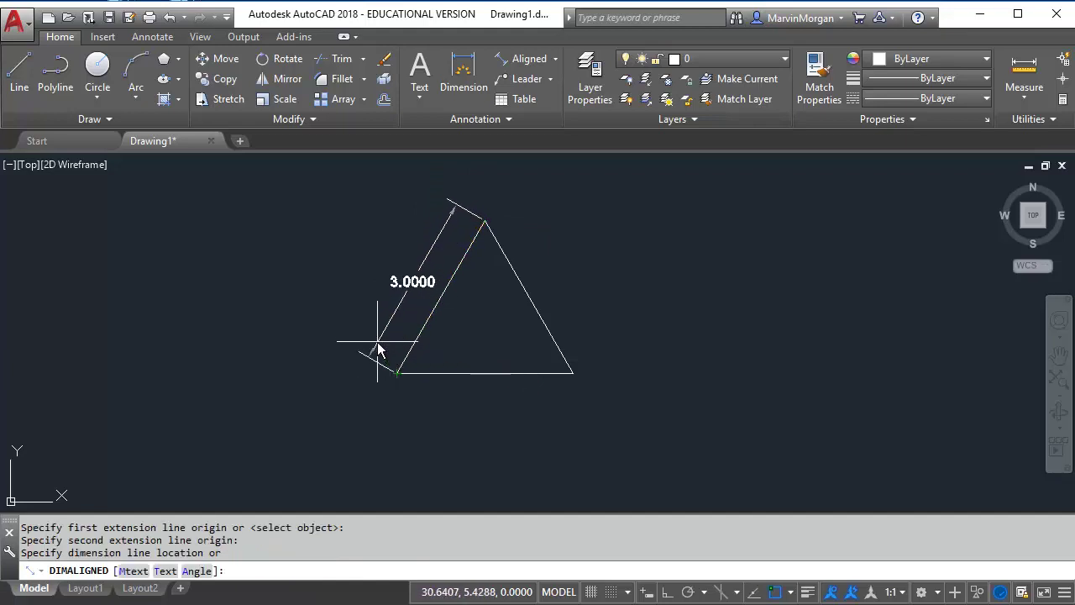
{"action": "left_click", "coordinate": [372, 337]}
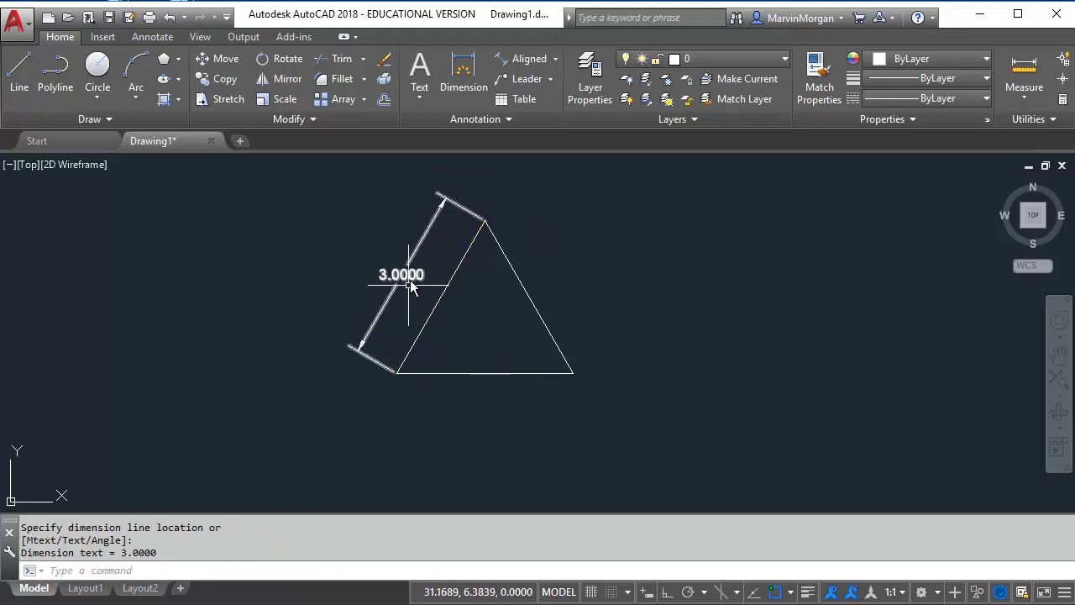
- Add an aligned dimension to the triangle's right slanted side, from the apex to the lower-right vertex, placed outside the triangle
{"action": "left_click", "coordinate": [529, 59]}
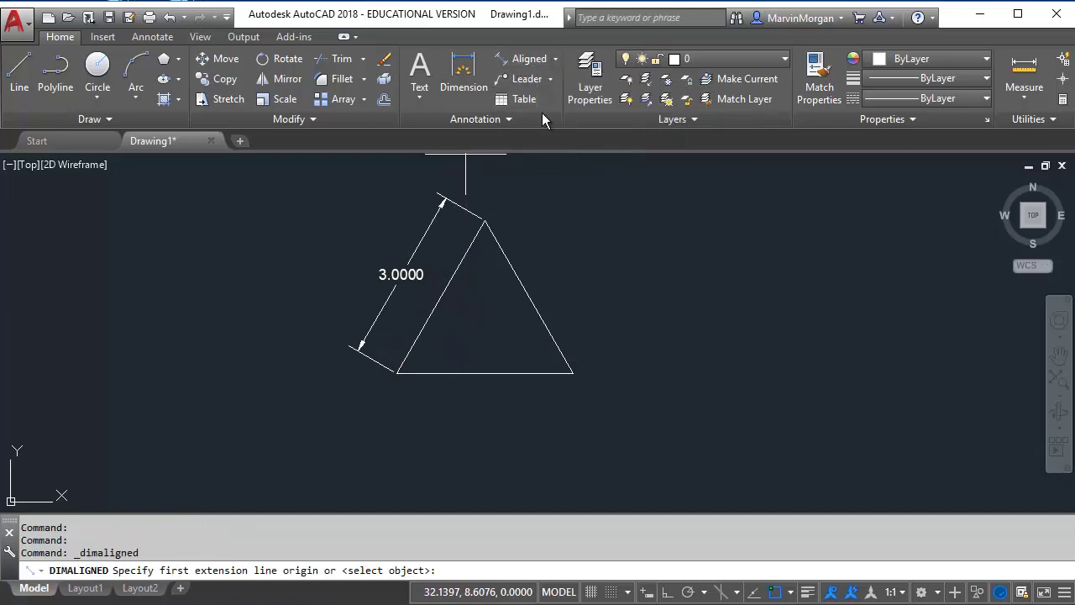
{"action": "left_click", "coordinate": [485, 222]}
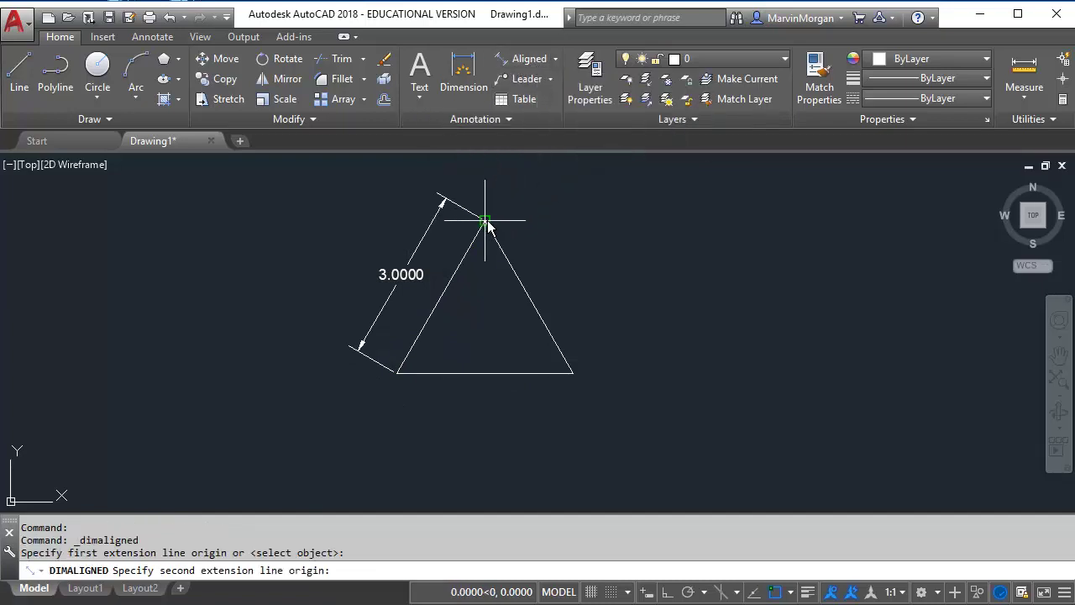
{"action": "left_click", "coordinate": [574, 375]}
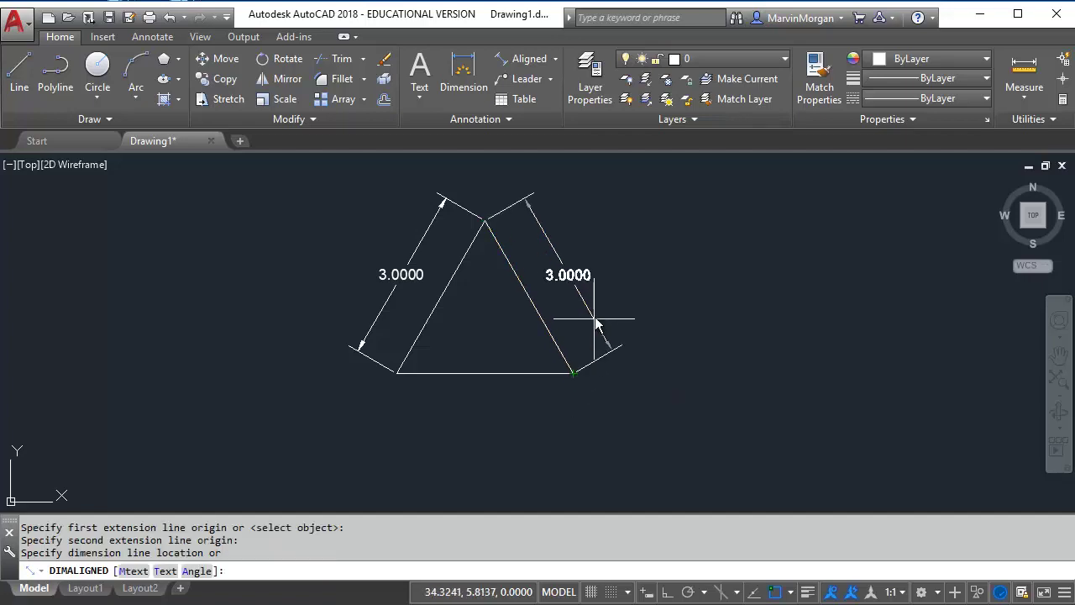
{"action": "left_click", "coordinate": [580, 284]}
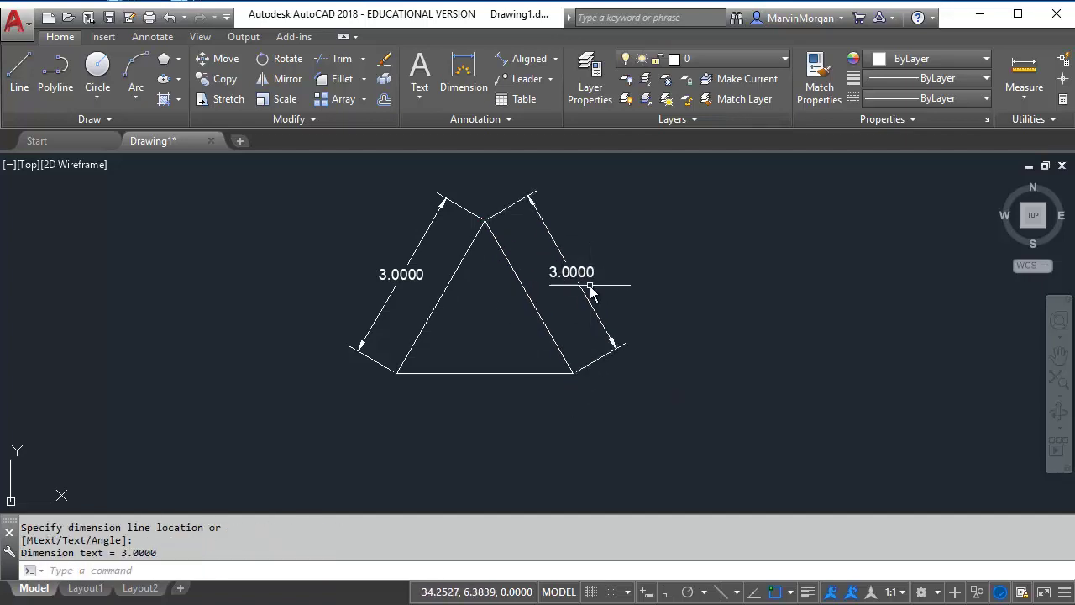
- Open the properties of the joined triangle polyline and check its area
{"action": "middle_click_drag", "start_coordinate": [494, 275], "coordinate": [526, 271]}
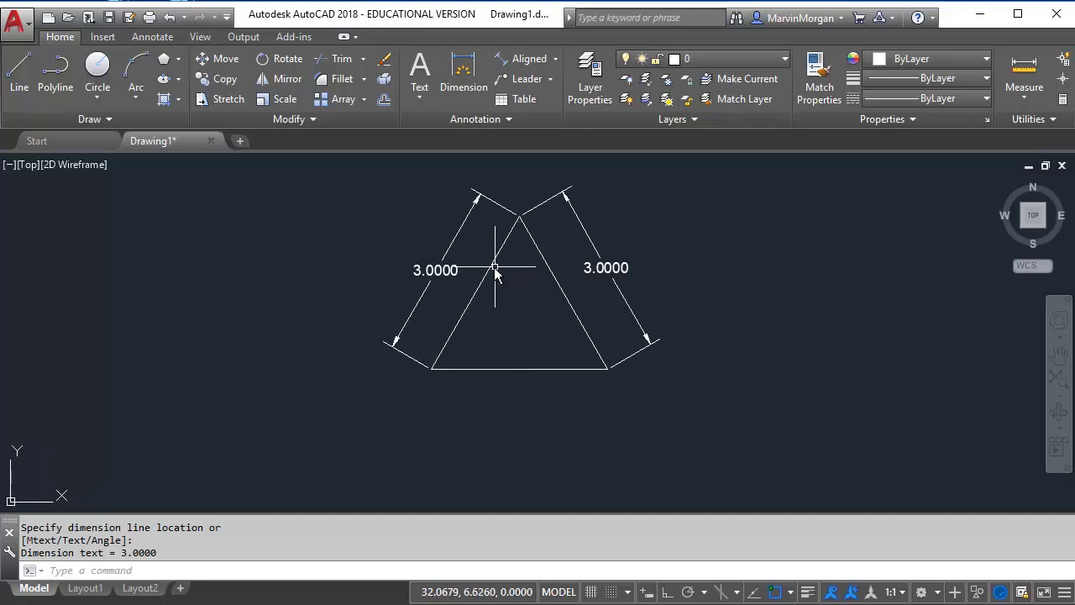
{"action": "left_click", "coordinate": [494, 269]}
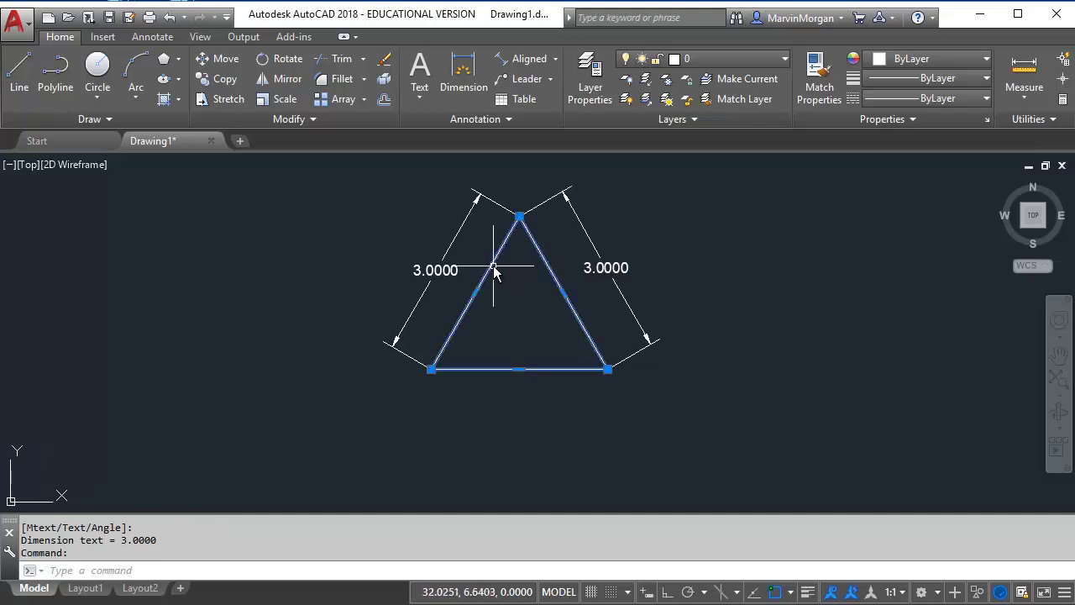
{"action": "right_click", "coordinate": [492, 179]}
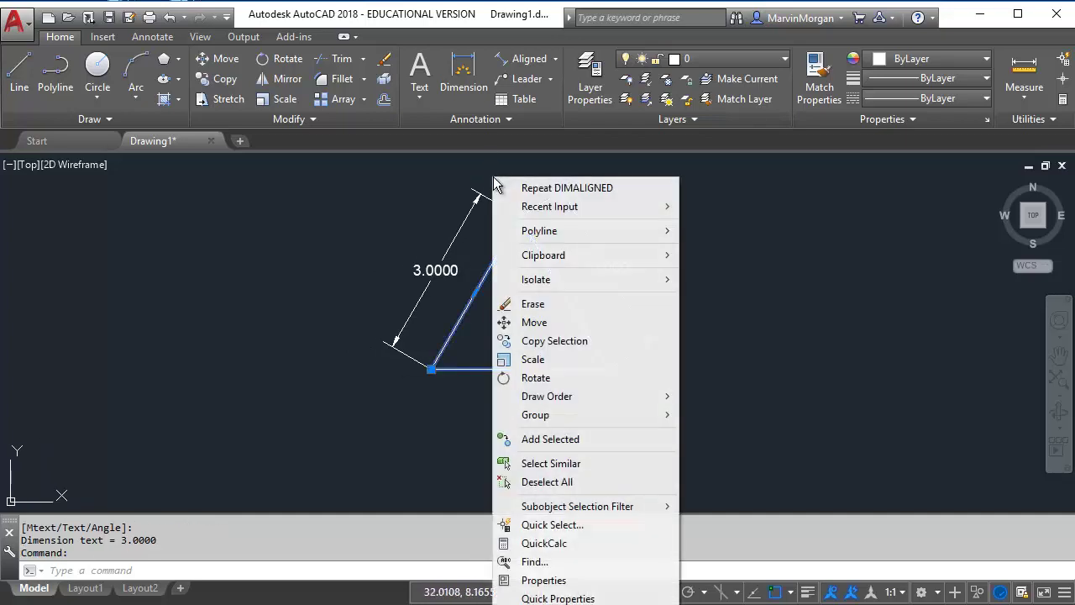
{"action": "left_click", "coordinate": [551, 579]}
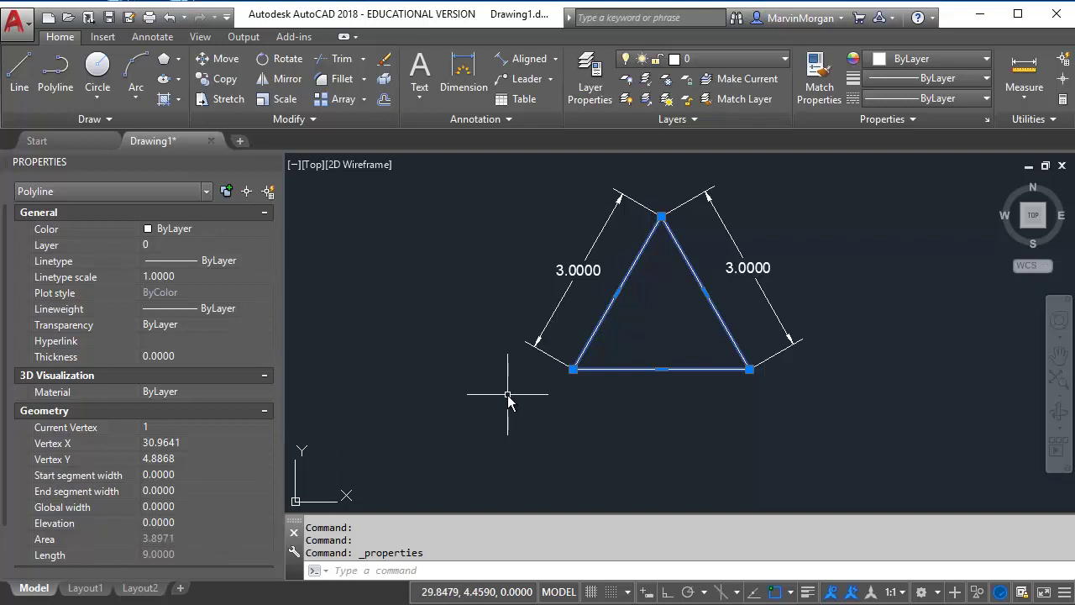
{"action": "scroll", "coordinate": [508, 395], "scroll_direction": "down", "scroll_amount": 4}
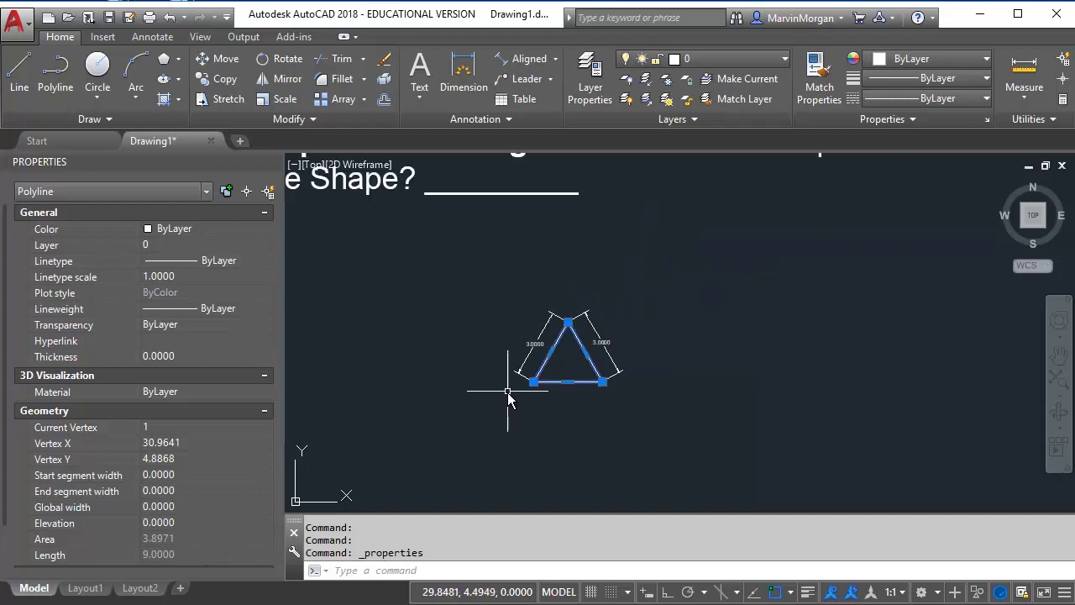